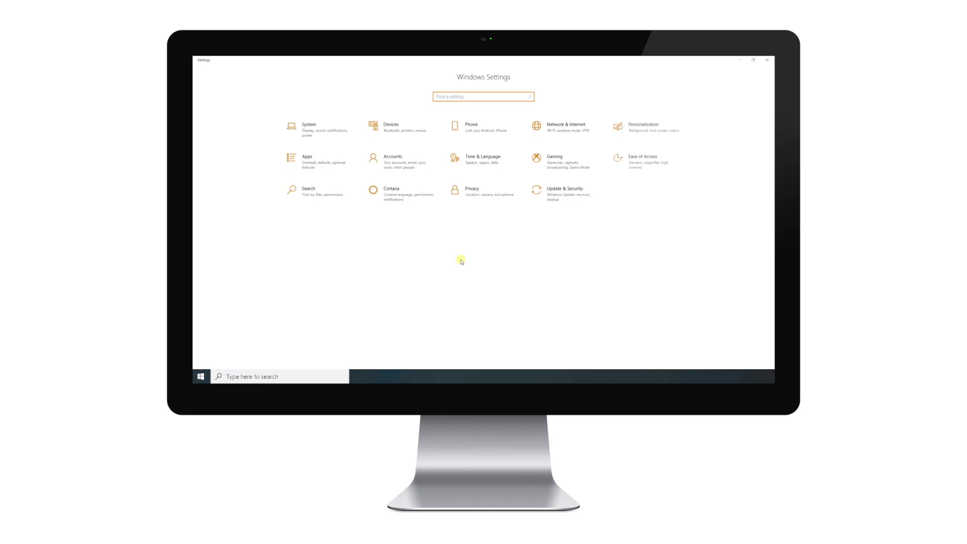
Step: Give Ethernet 3 a static IPv4 address 192.168.1.25 with subnet mask 255.255.255.0
left_click(551, 137)
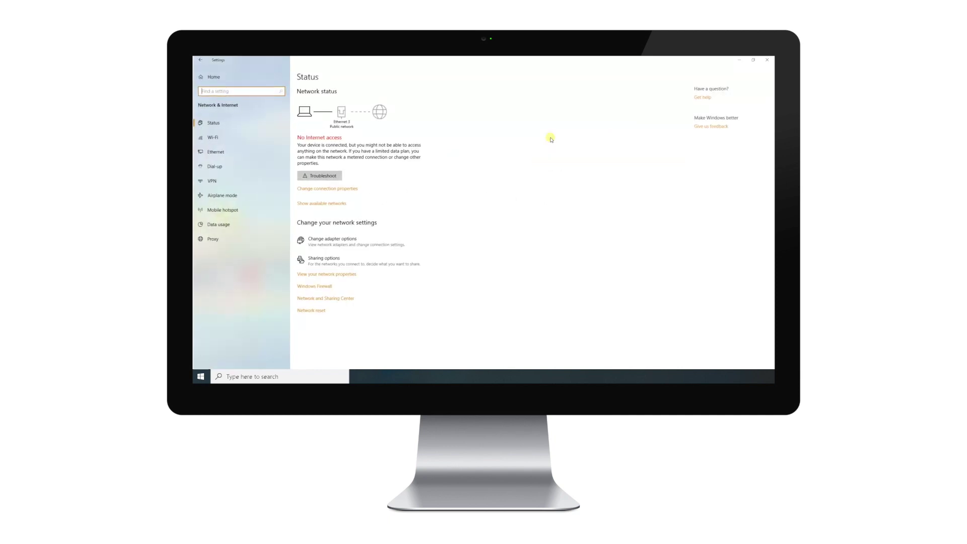
left_click(352, 299)
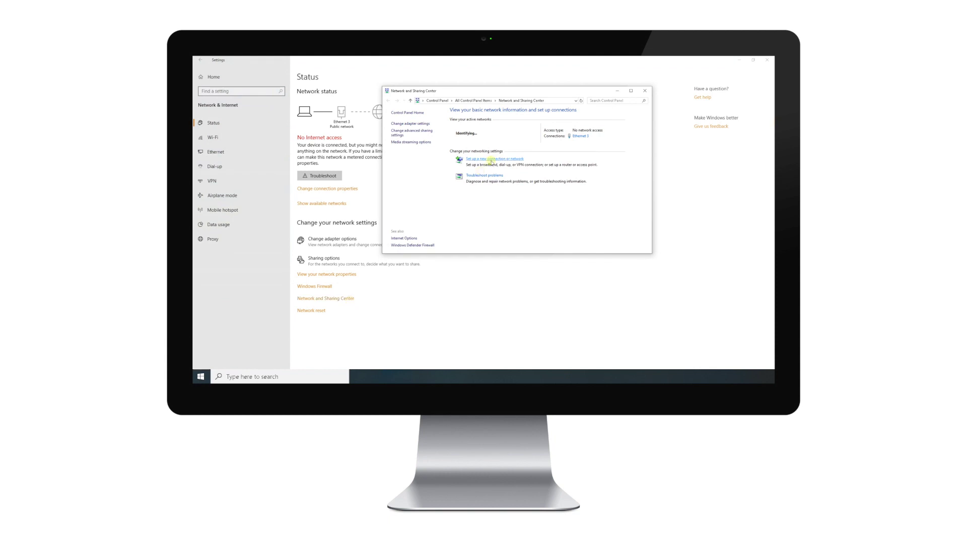
left_click(580, 136)
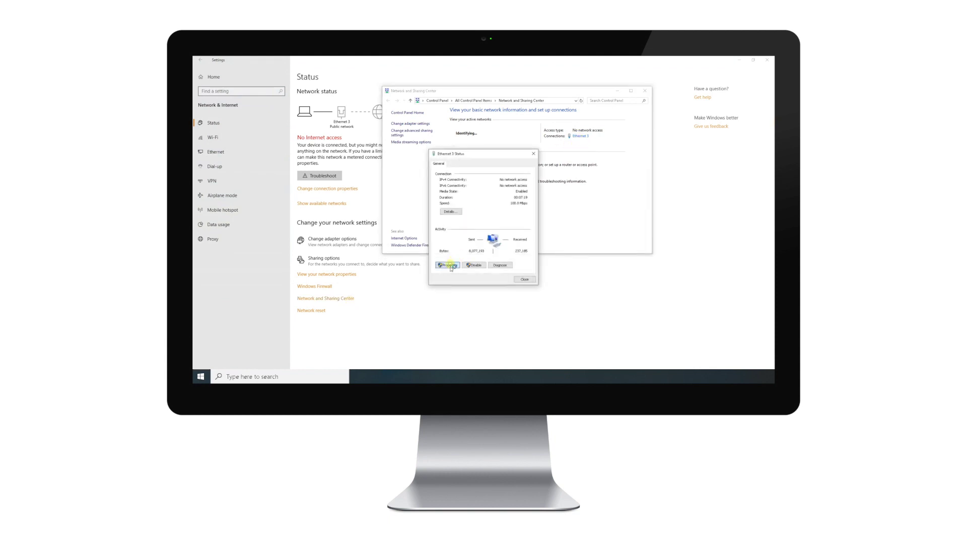
left_click(450, 265)
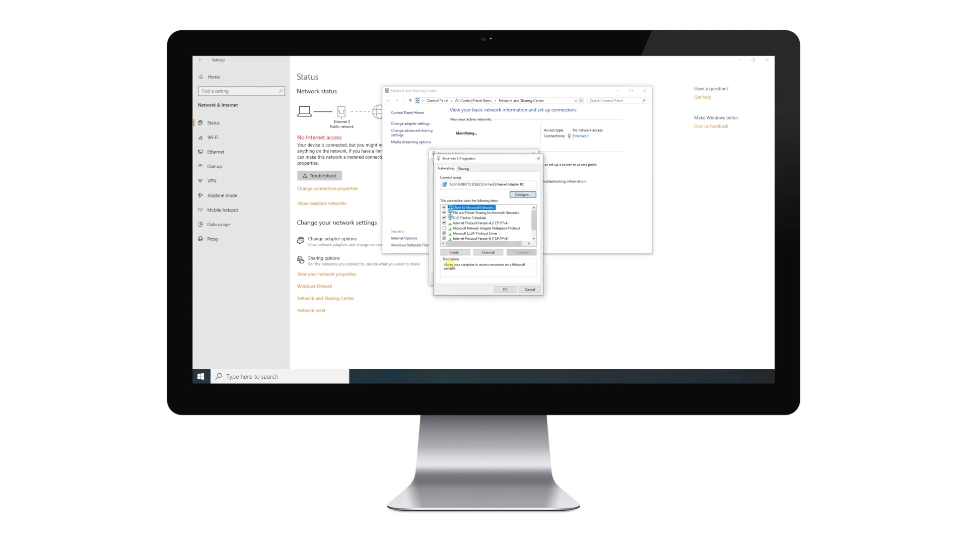
double_click(472, 222)
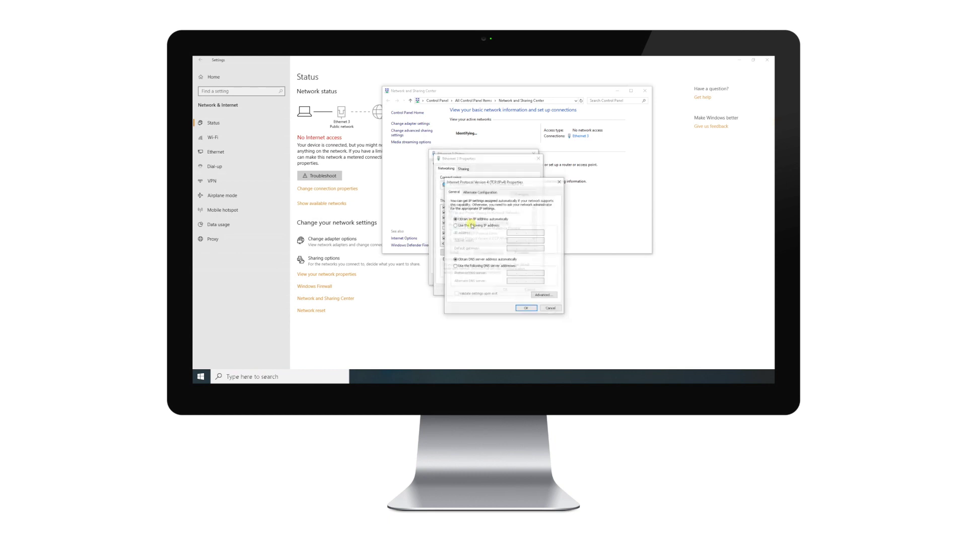
left_click(471, 226)
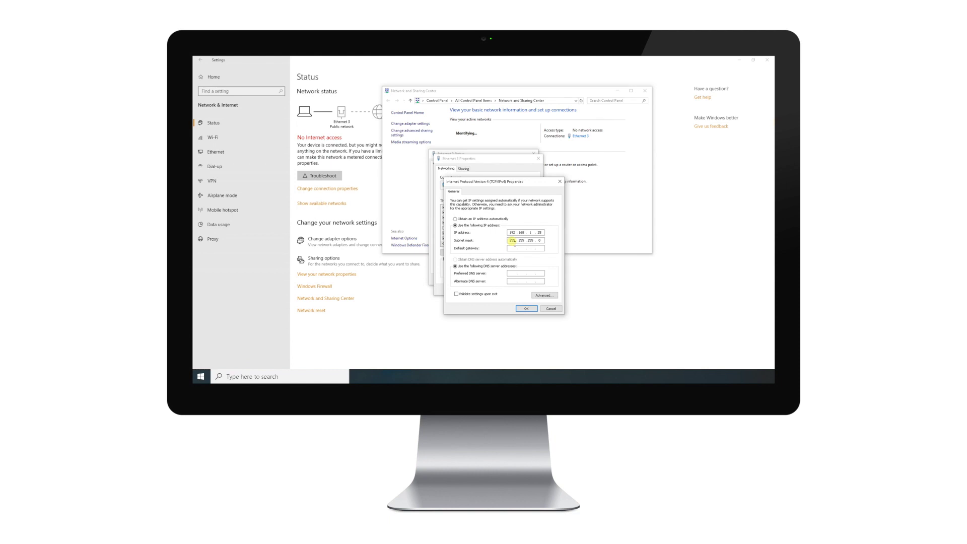
left_click(526, 309)
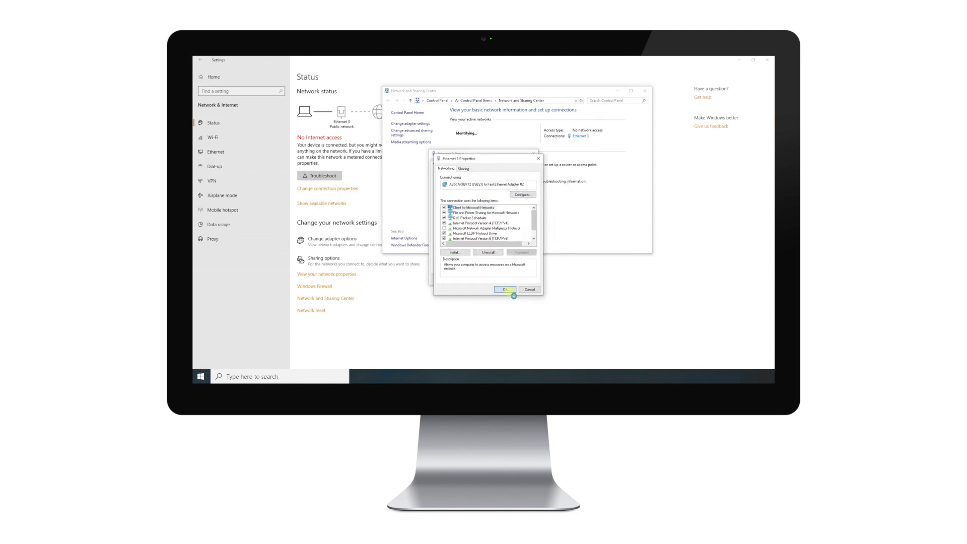
Step: Close the Ethernet properties, sign in to UniFi Network, and open the access point's details from Devices
left_click(506, 290)
left_click(524, 276)
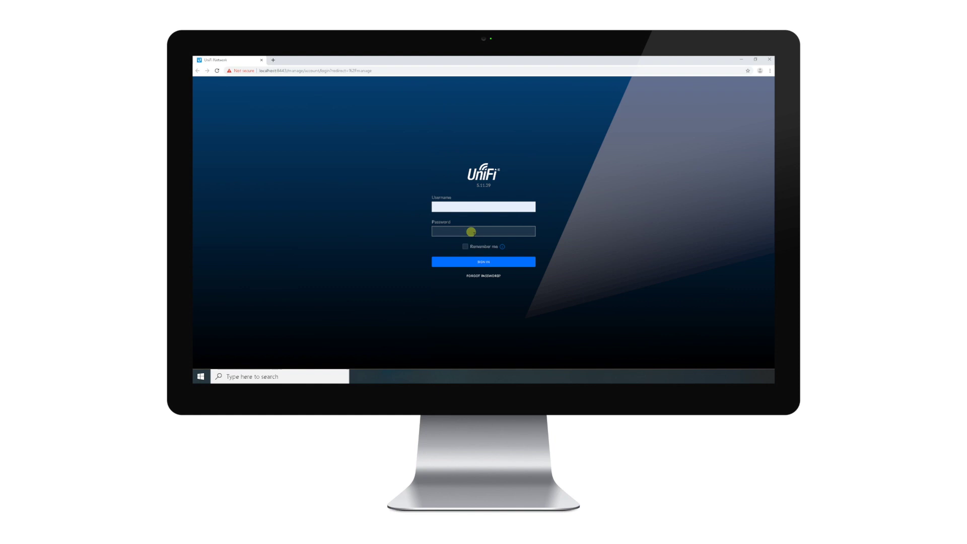
type("************")
key("Return")
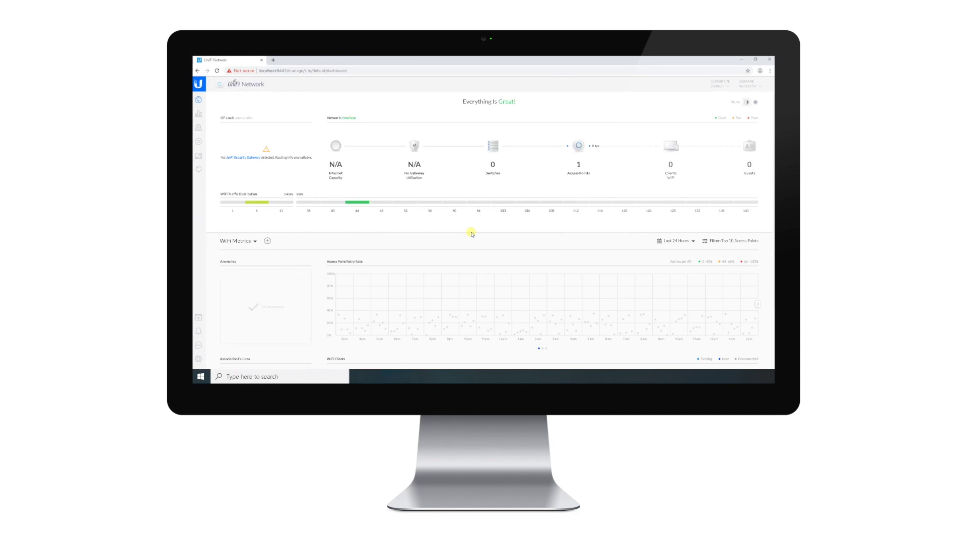
left_click(199, 143)
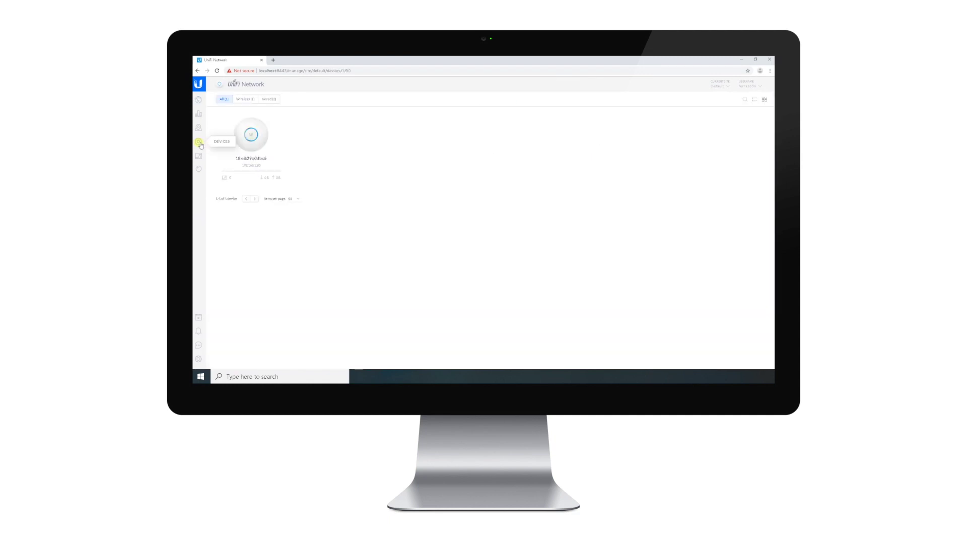
left_click(248, 143)
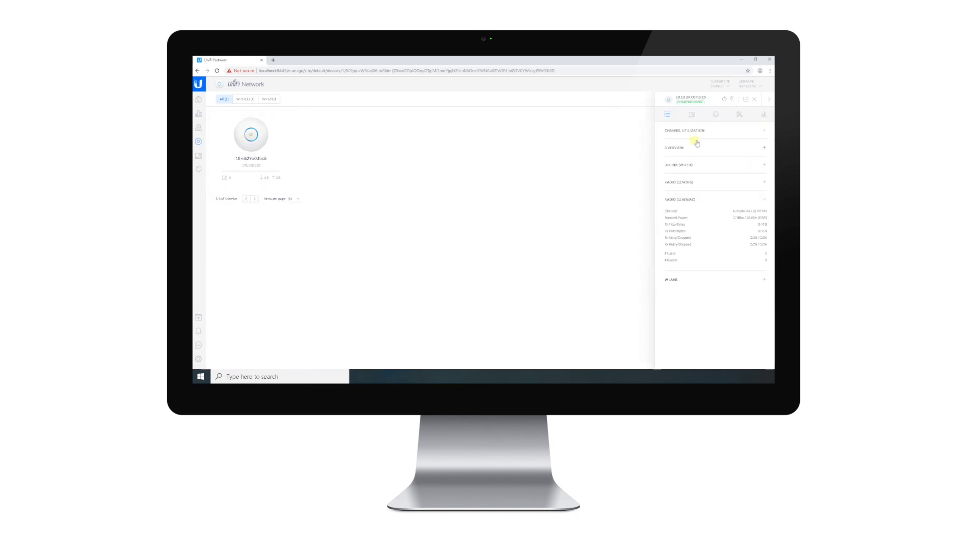
Step: In Config > Radios, confirm 2G and 5G channel and transmit power all stay on Auto
left_click(716, 116)
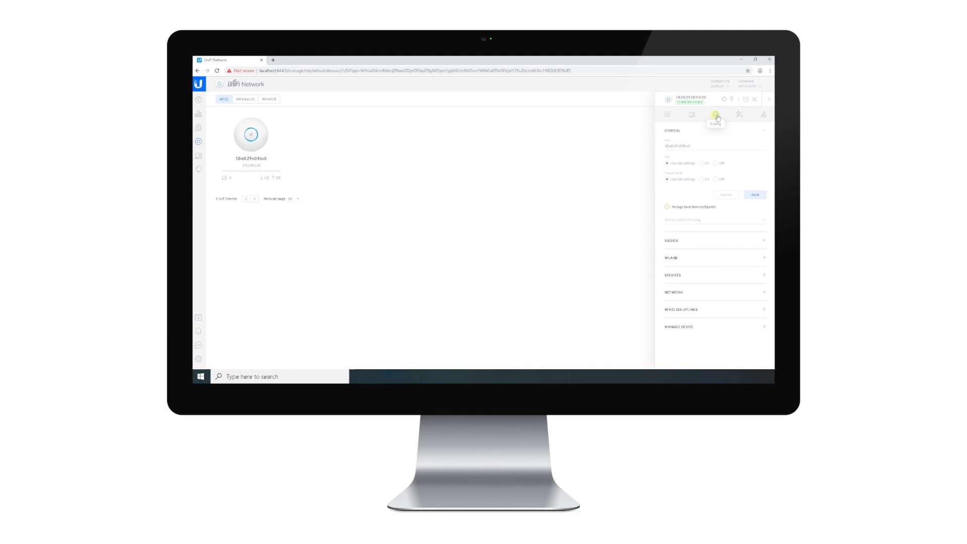
left_click(695, 241)
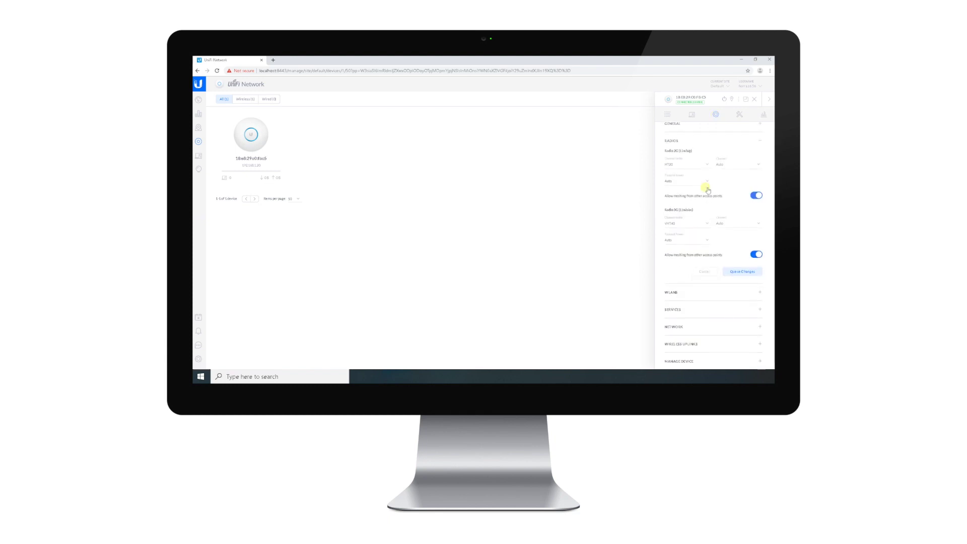
scroll(688, 213, "up", 1)
left_click(724, 171)
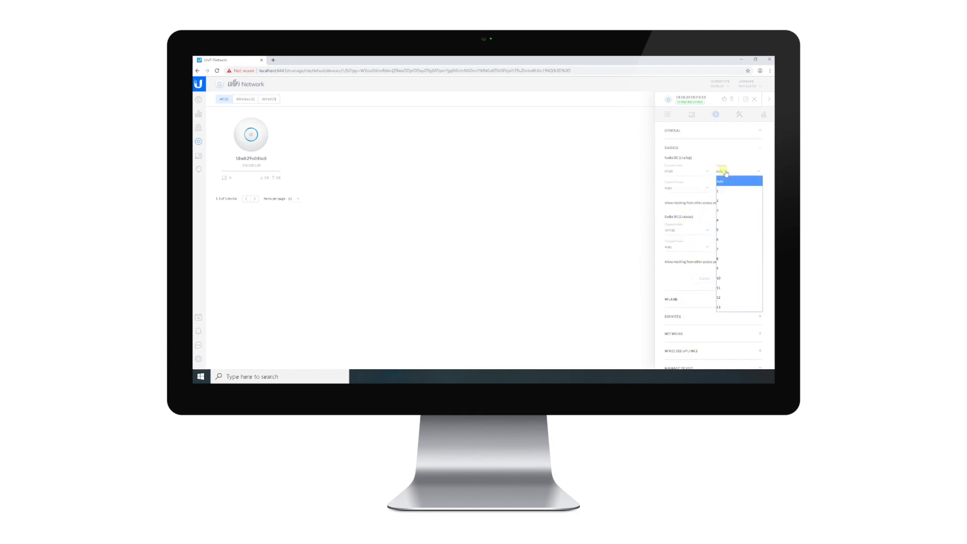
left_click(726, 176)
left_click(739, 232)
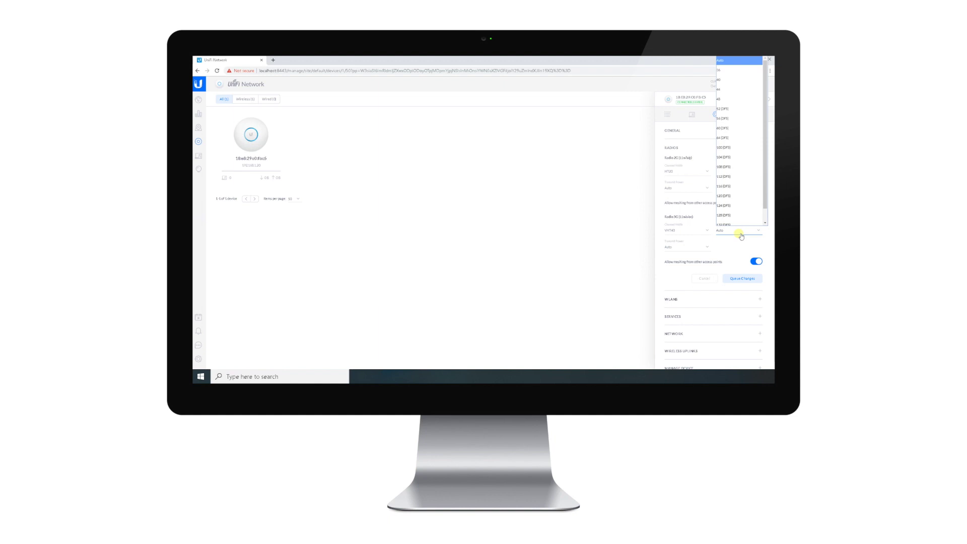
left_click(742, 235)
left_click(697, 190)
left_click(697, 191)
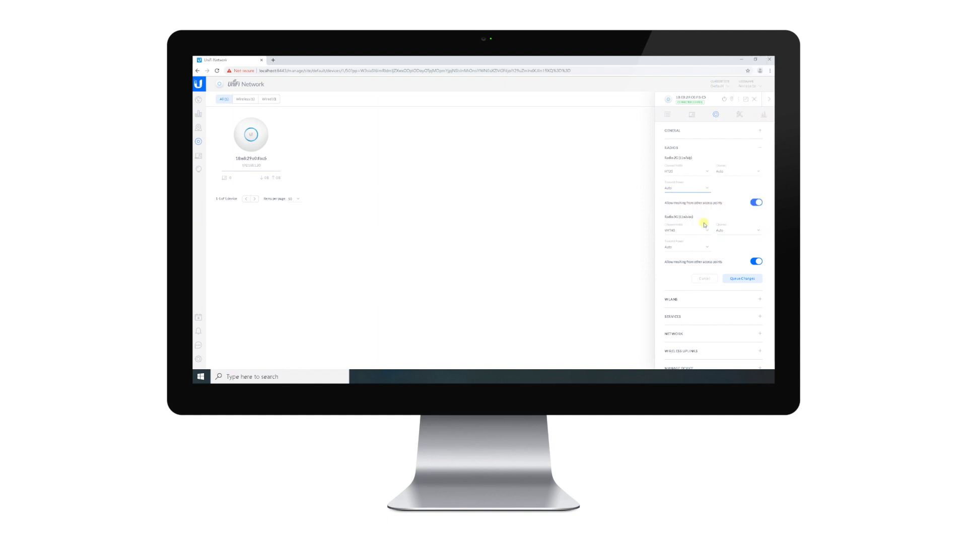
left_click(700, 248)
left_click(701, 252)
left_click(697, 148)
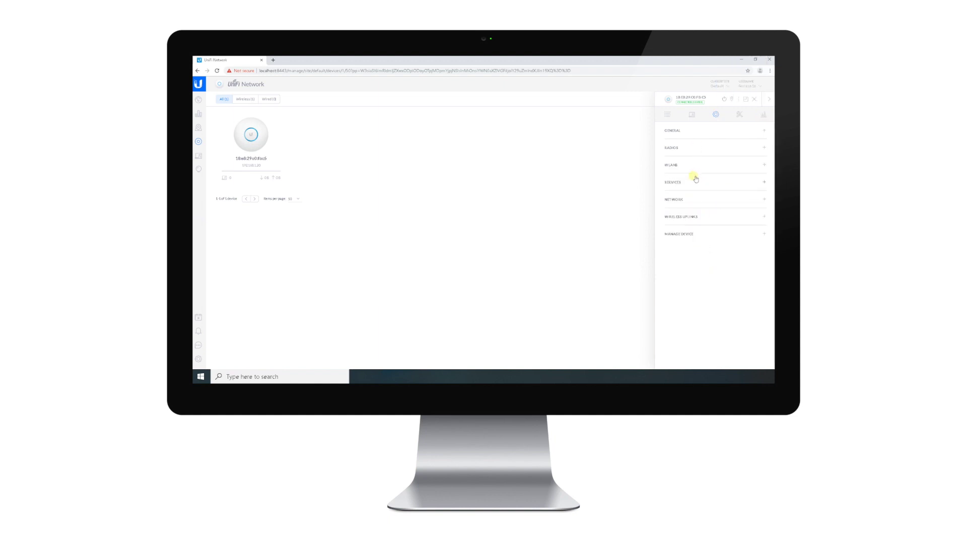
Step: Change the access point's Configure IP from Using DHCP to Static IP with address and subnet mask, then queue it
left_click(690, 205)
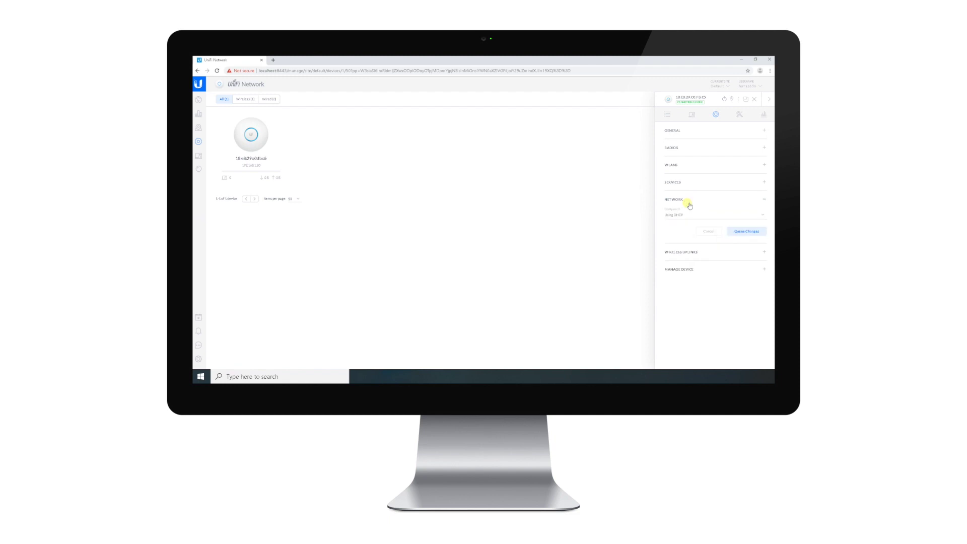
left_click(686, 215)
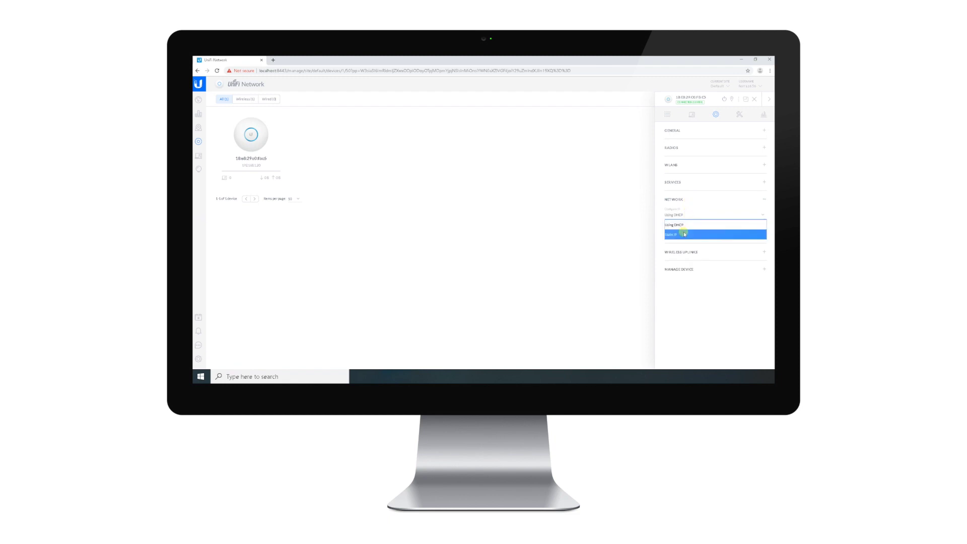
left_click(685, 235)
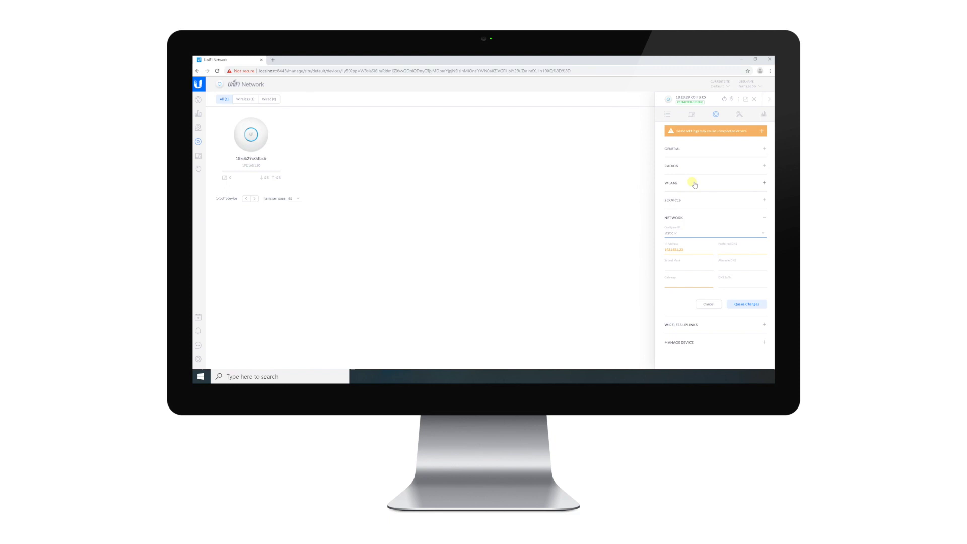
left_click(698, 254)
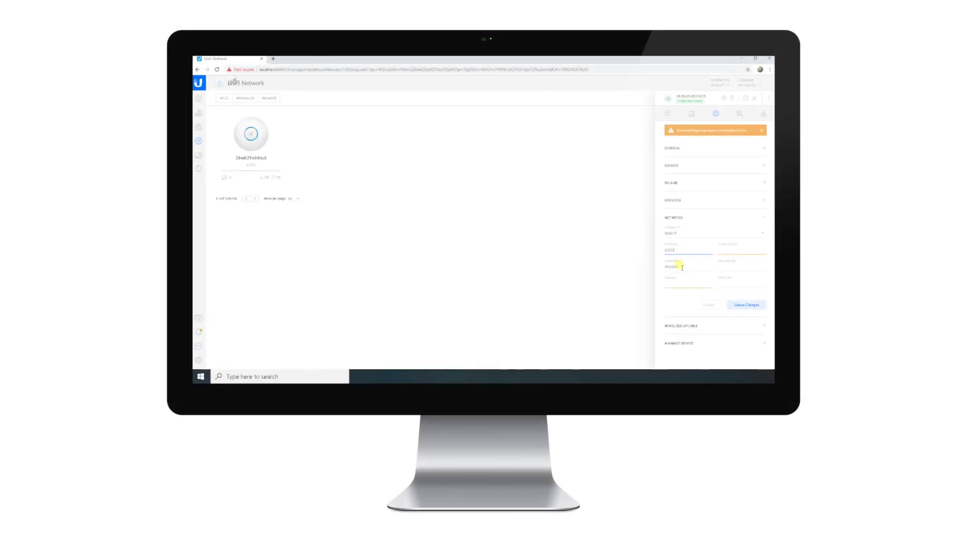
left_click(681, 266)
left_click(740, 305)
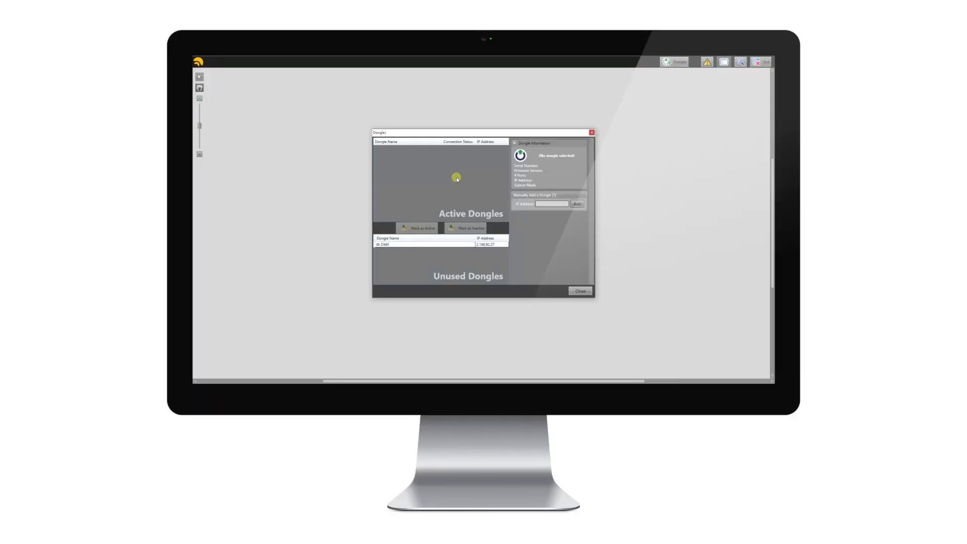
Step: Mark the W-DMX dongle as active and change its IP's third octet from 92 to 0
left_click(413, 244)
left_click(418, 229)
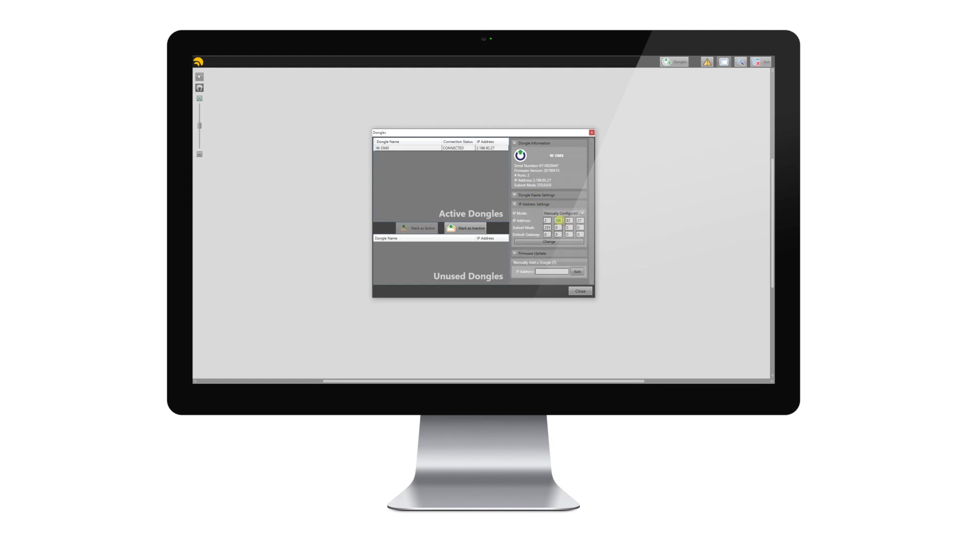
left_click(569, 220)
type("0")
left_click(549, 241)
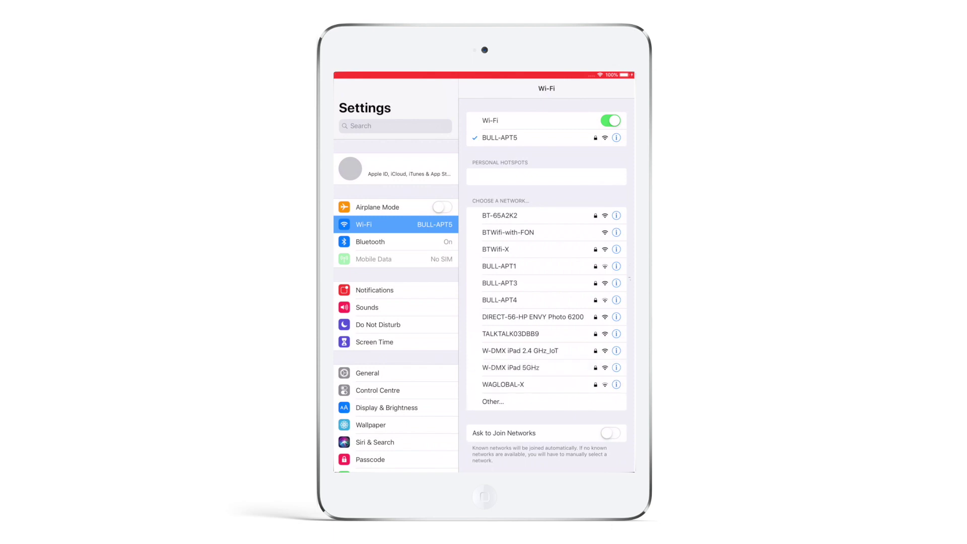
Step: Join W-DMX iPad 5GHz with manual IPv4: IP 2.0.0.5, mask 255.0.0.0, router 2.0.0.1
left_click(511, 367)
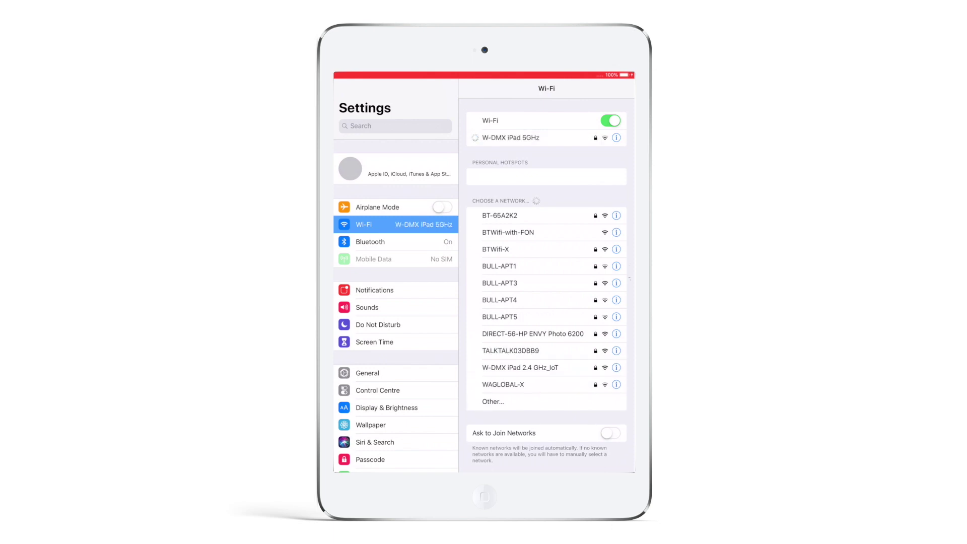
left_click(616, 138)
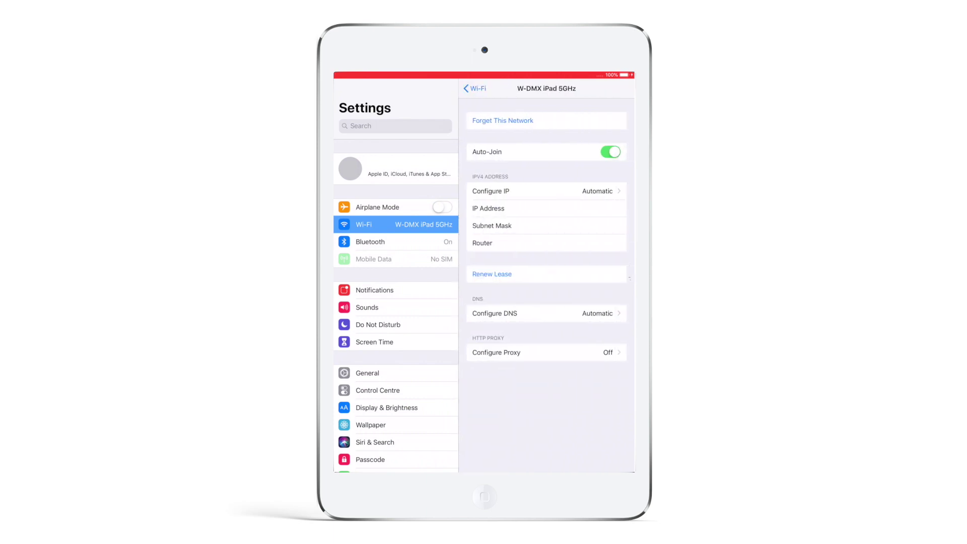
left_click(490, 138)
type("2.0.0.")
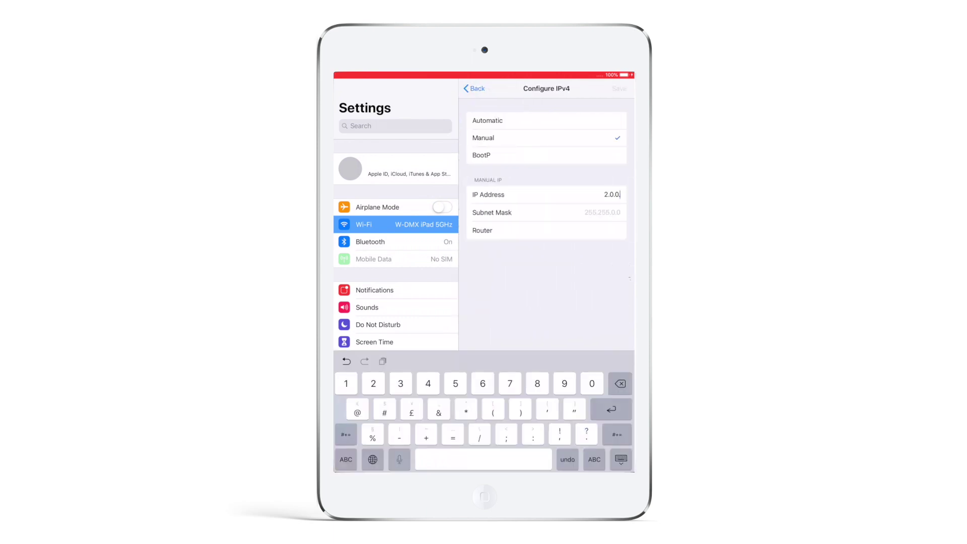
type("5255.0.0.02.0.0.1")
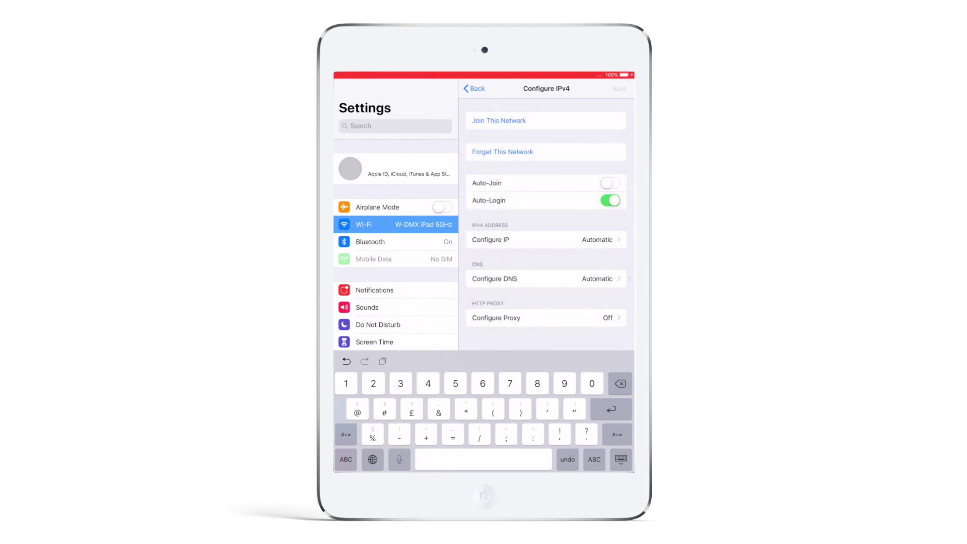
Step: Switch Configure DNS to Manual, add server 2.0.0.5, and save
left_click(546, 330)
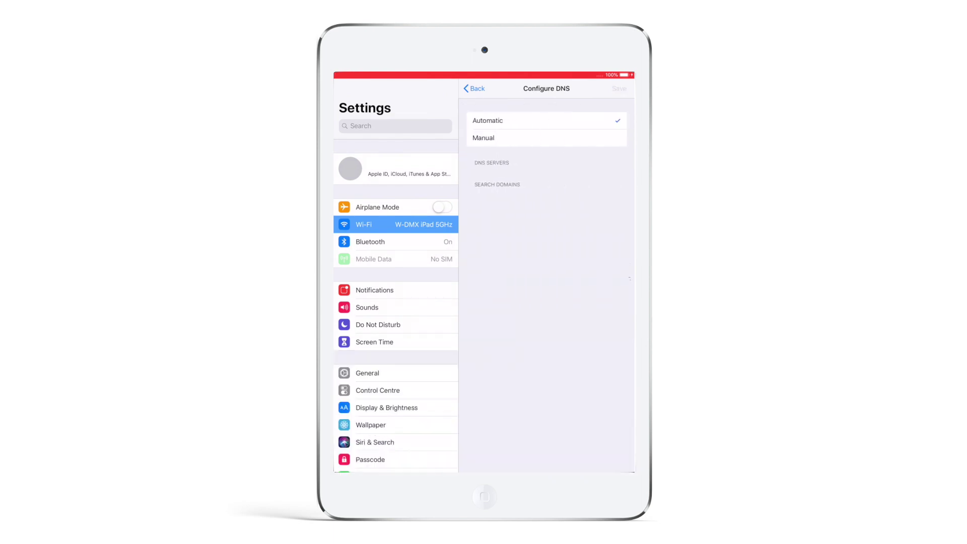
left_click(483, 137)
left_click(504, 177)
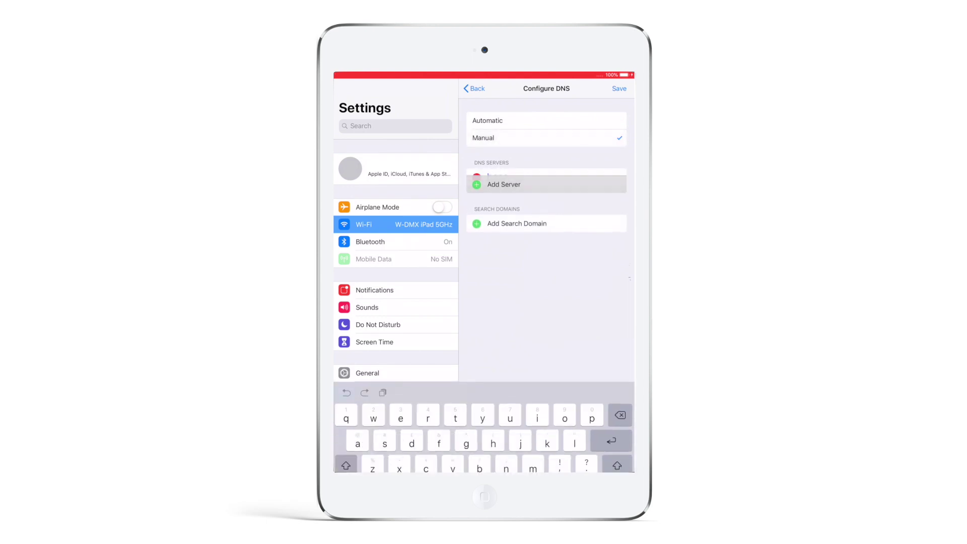
type("2.0.0.5")
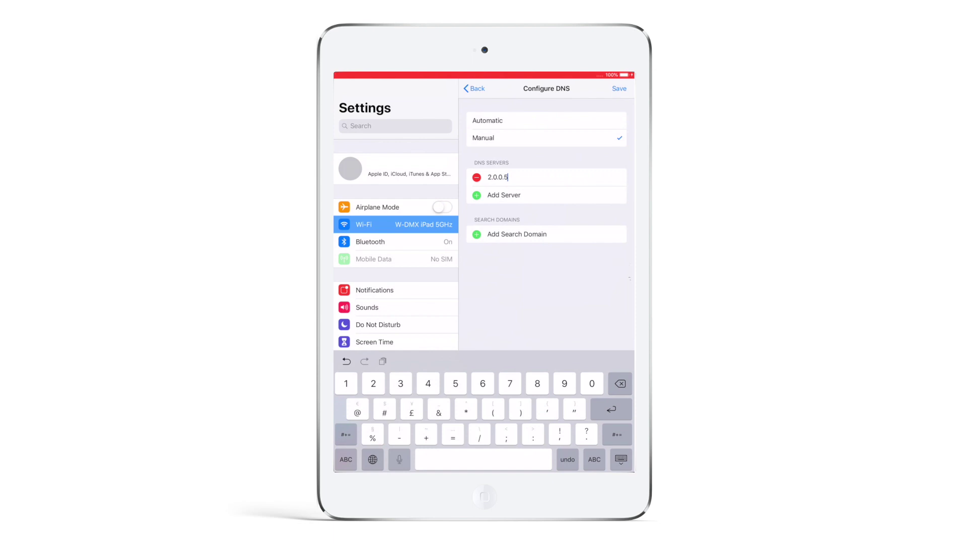
left_click(619, 88)
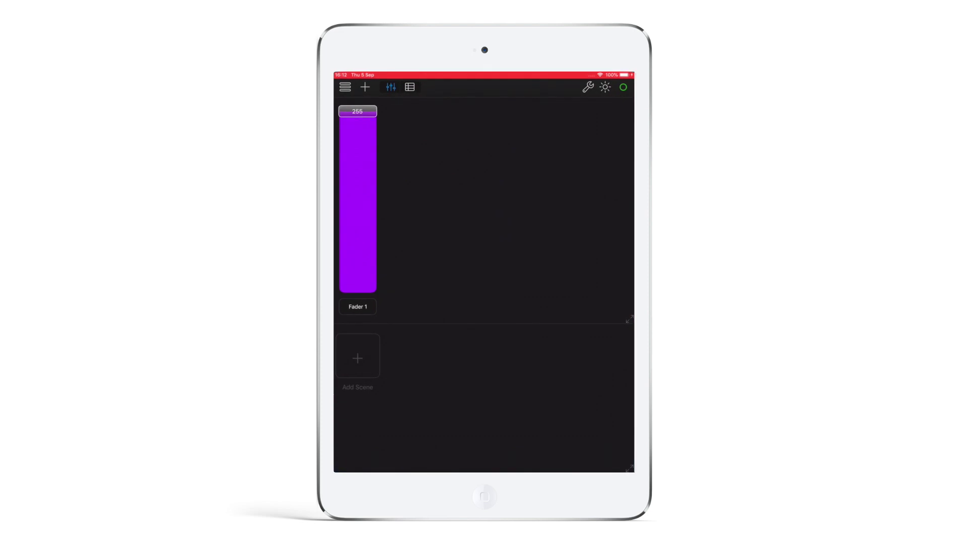
Step: Open Art-Net settings from the green status icon's Status popover
left_click(624, 87)
left_click(564, 220)
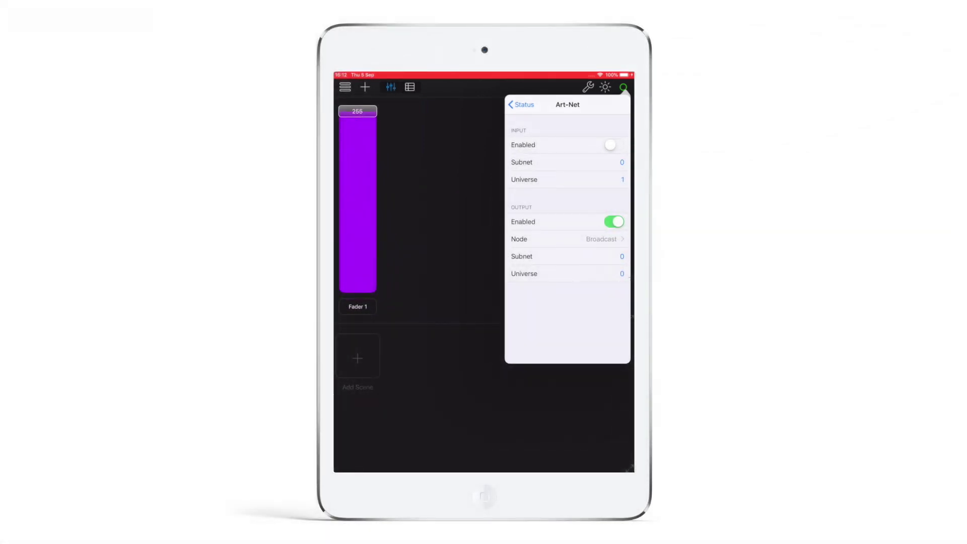
Step: Under Output > Node, turn off Broadcast and set the node IP address to 2.0.0.20
left_click(565, 239)
left_click(614, 137)
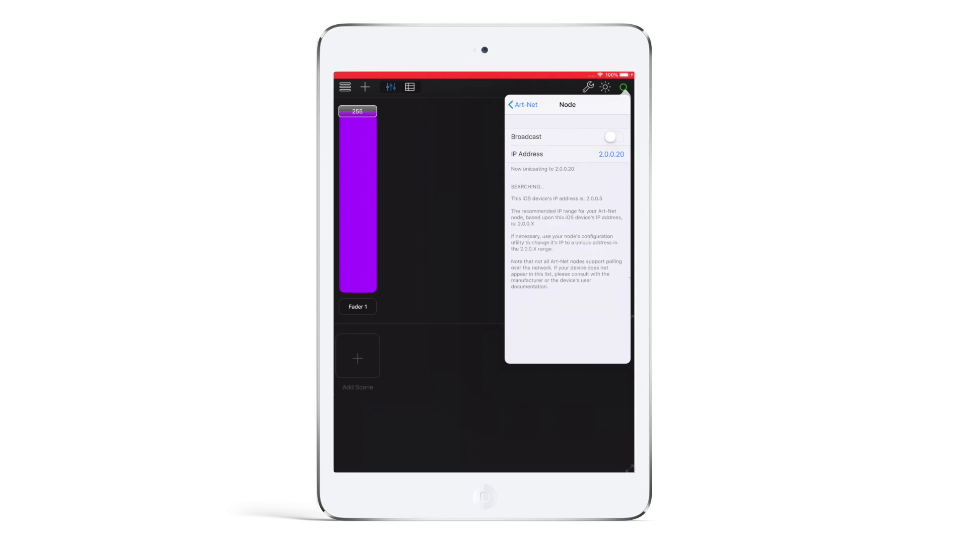